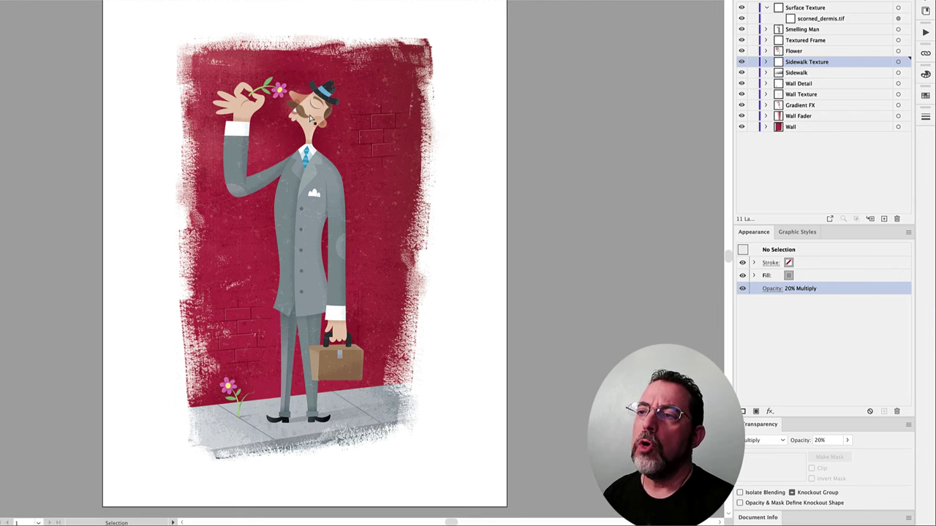
Step: Zoom in closely on the man's head and the brick wall with the Zoom tool
{"action": "key", "text": "z"}
{"action": "left_click_drag", "start_coordinate": [270, 71], "coordinate": [416, 222]}
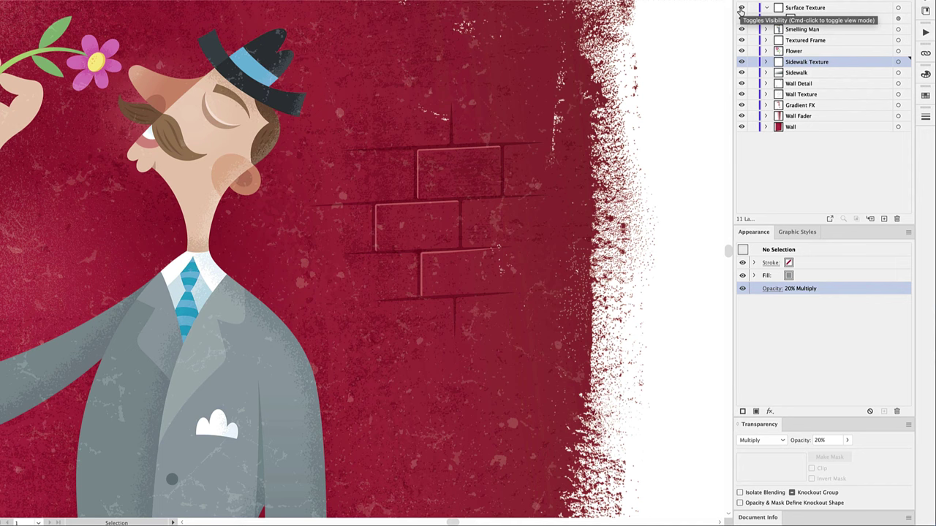
Step: Show only the Surface Texture layer and select its scorned_dermis.tif image, at 15% opacity
{"action": "left_click", "coordinate": [741, 8]}
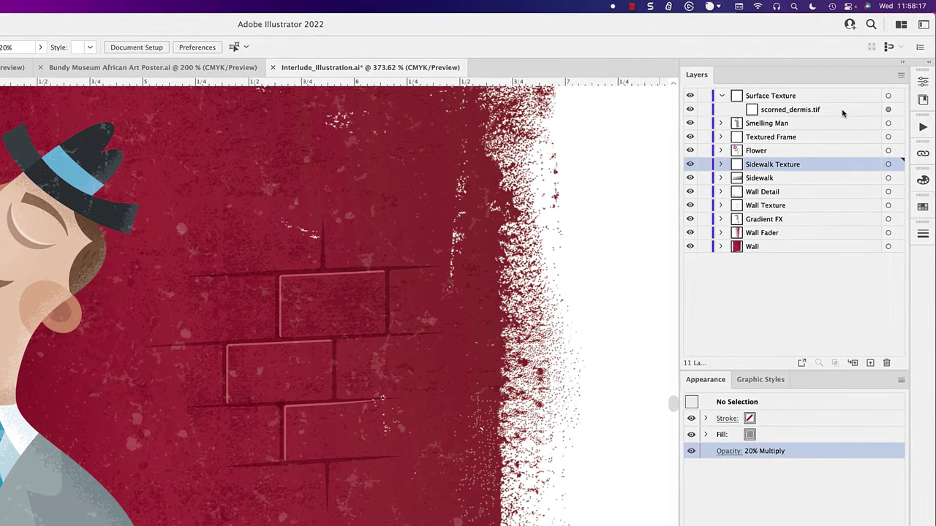
{"action": "left_click", "coordinate": [842, 110]}
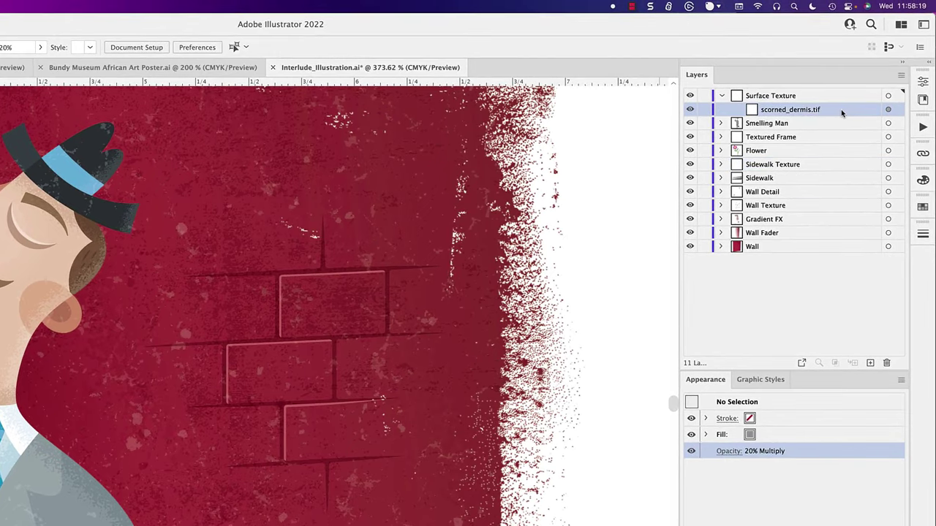
{"action": "left_click", "coordinate": [690, 98], "text": "alt"}
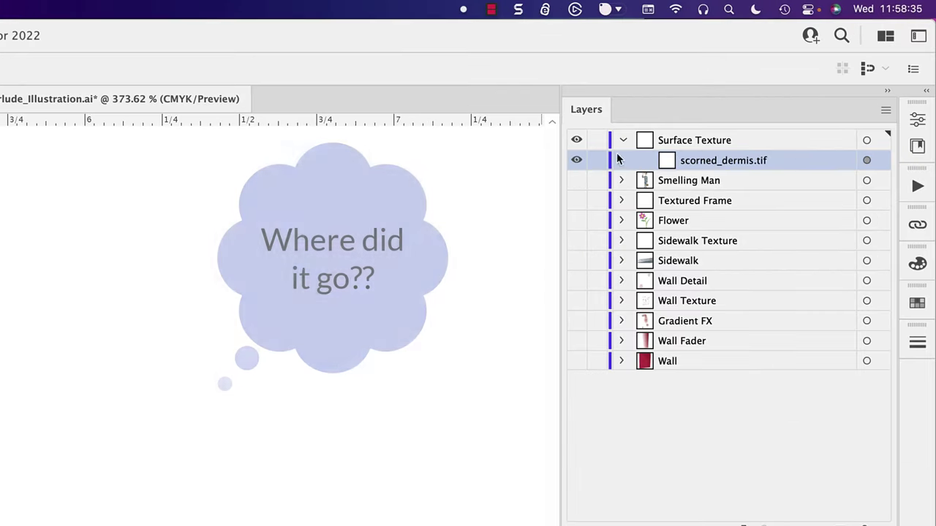
{"action": "left_click", "coordinate": [575, 161]}
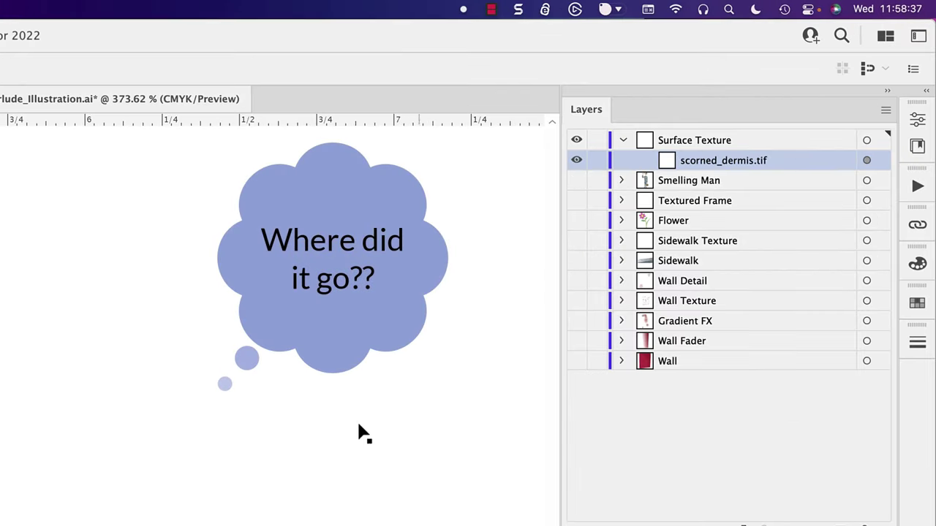
{"action": "left_click", "coordinate": [865, 161]}
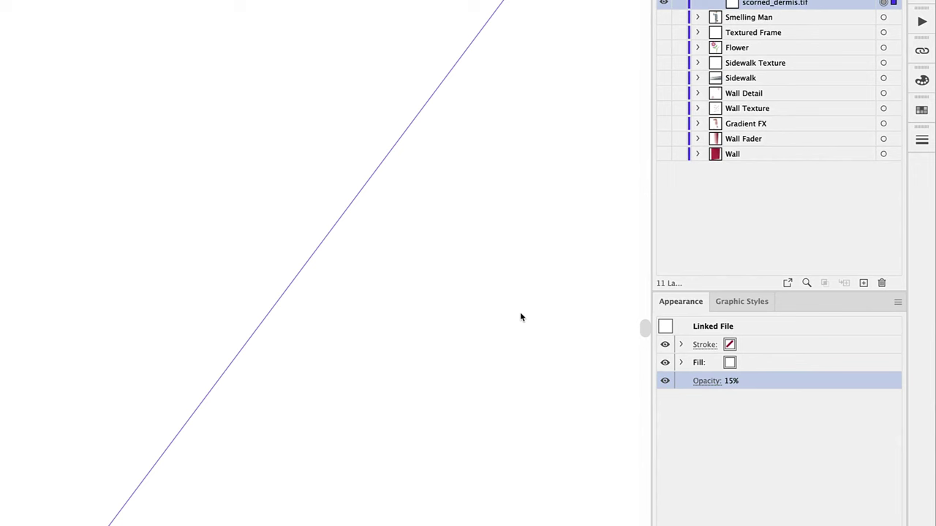
Step: Zoom out and rename the scorned_dermis.tif layer to 'Top Texture'
{"action": "key", "text": "super+minus"}
{"action": "key", "text": "super+minus"}
{"action": "key", "text": "super+minus"}
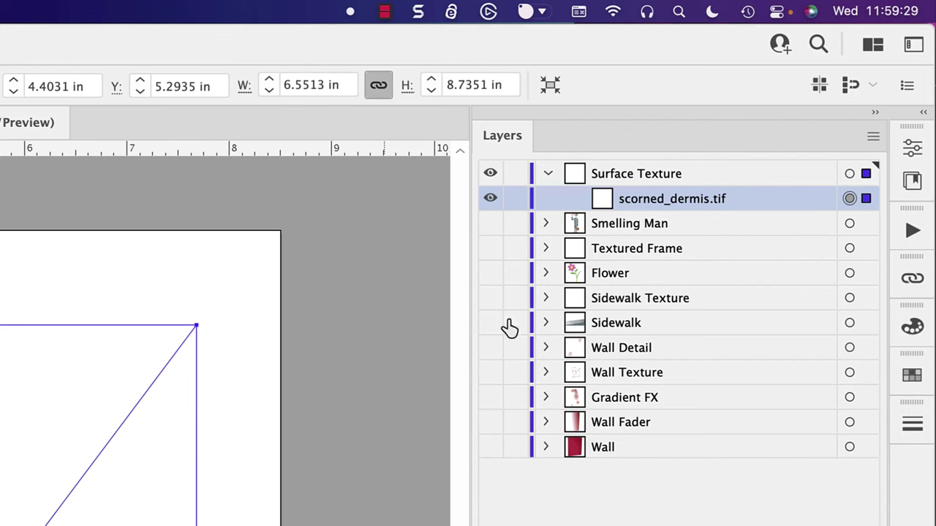
{"action": "double_click", "coordinate": [683, 203]}
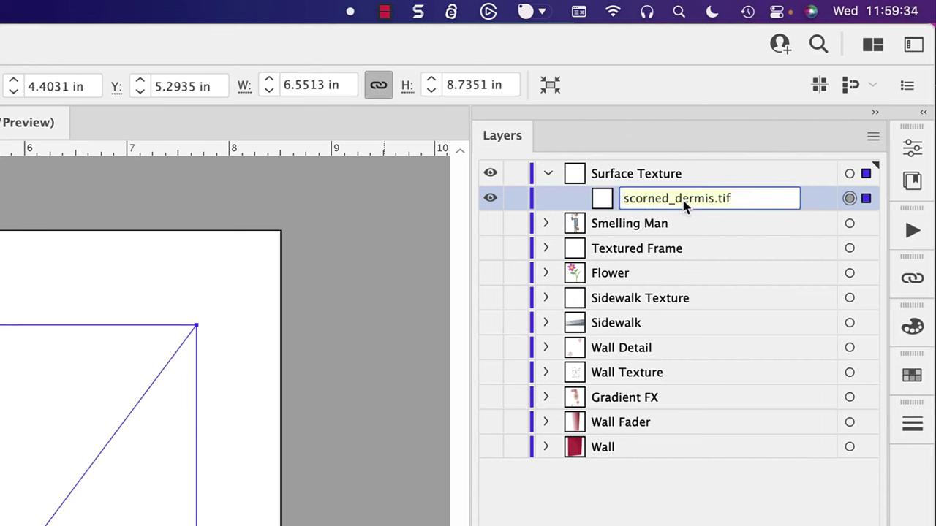
{"action": "type", "text": "Te"}
{"action": "key", "text": "BackSpace"}
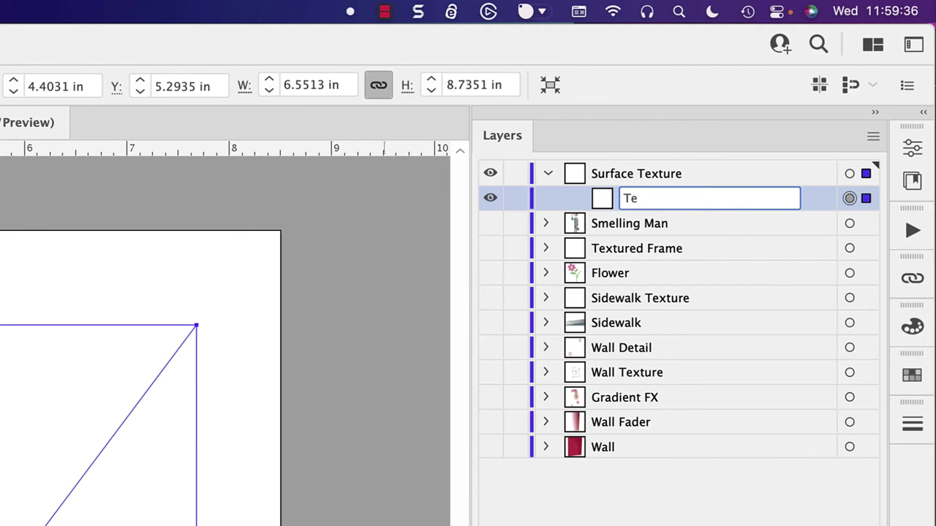
{"action": "type", "text": "op Texture"}
{"action": "key", "text": "Return"}
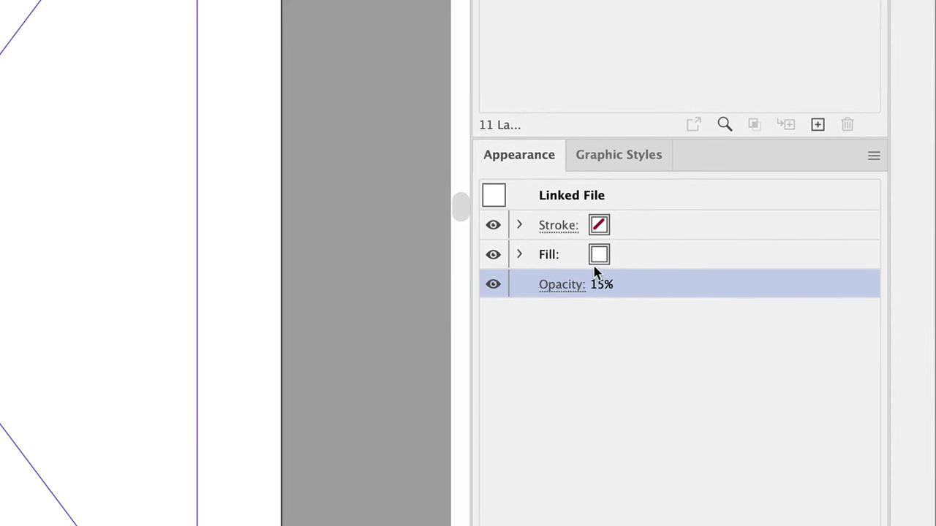
Step: Fill the Top Texture bitmap with the C=15 M=0 Y=0 K=90 swatch
{"action": "left_click", "coordinate": [600, 258]}
{"action": "left_click", "coordinate": [619, 258]}
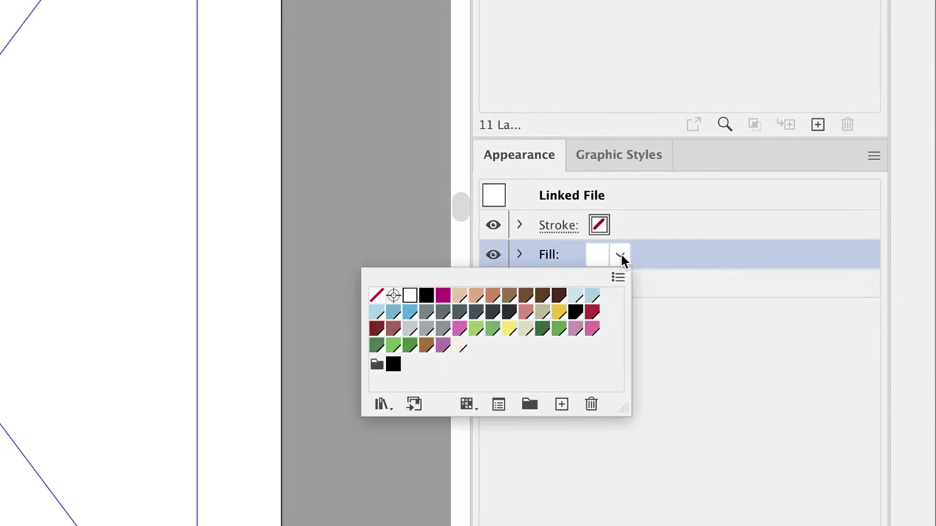
{"action": "left_click", "coordinate": [507, 315]}
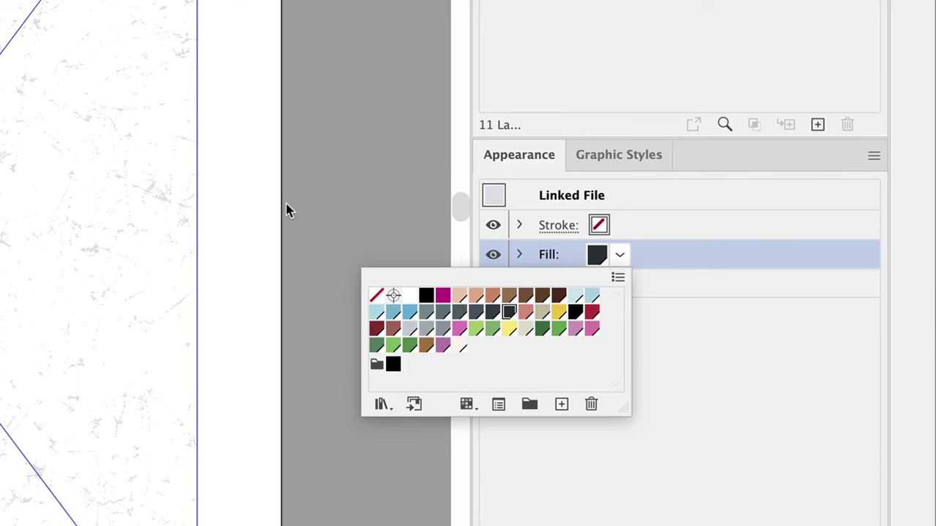
{"action": "left_click", "coordinate": [706, 321]}
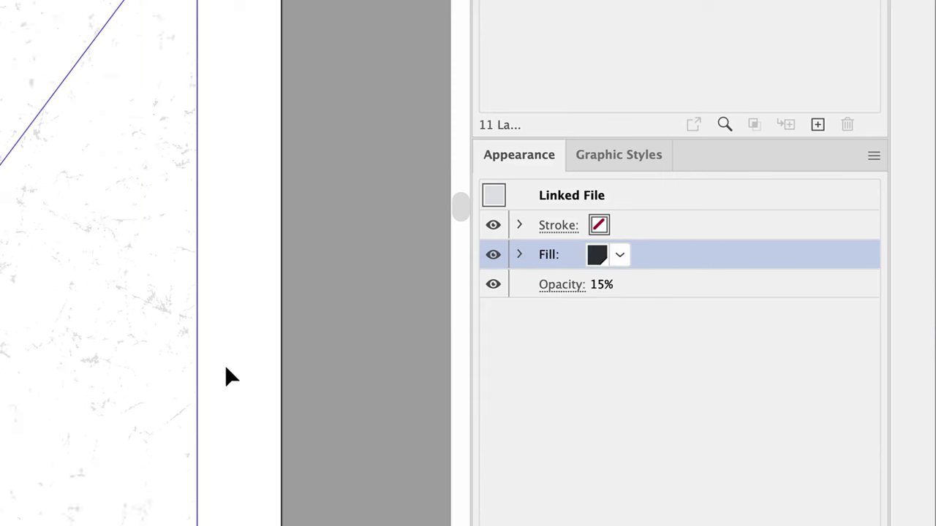
Step: Raise the texture's opacity from 15% to 93% in the Appearance panel
{"action": "left_click", "coordinate": [610, 287]}
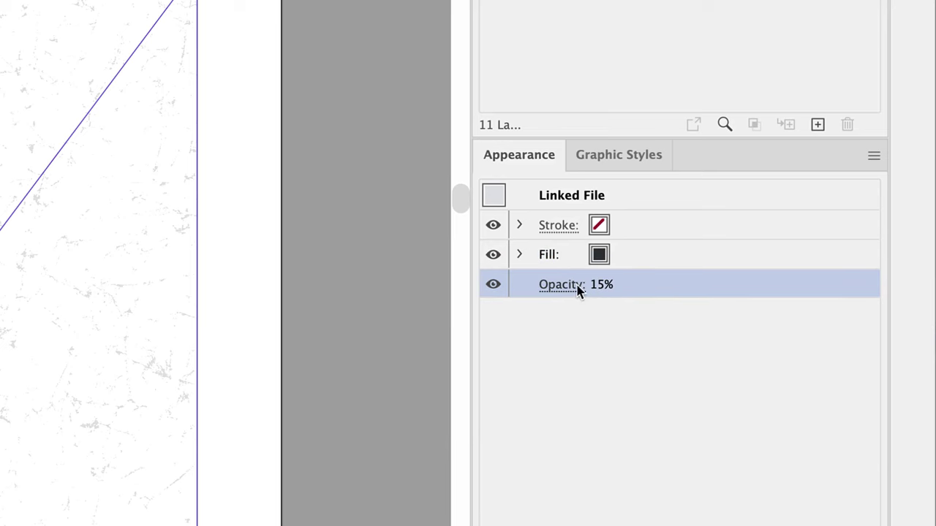
{"action": "left_click", "coordinate": [577, 286]}
{"action": "left_click", "coordinate": [561, 330]}
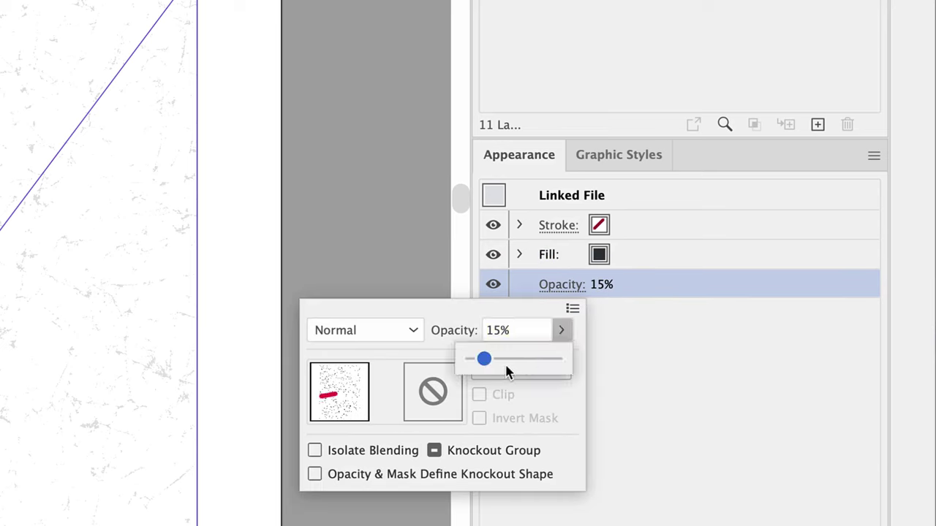
{"action": "left_click_drag", "start_coordinate": [487, 359], "coordinate": [569, 364]}
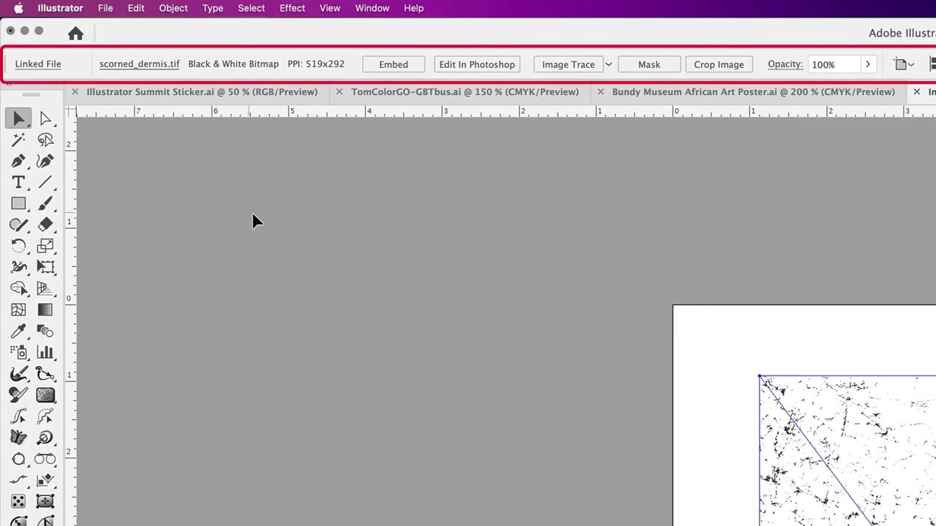
{"action": "left_click", "coordinate": [372, 8]}
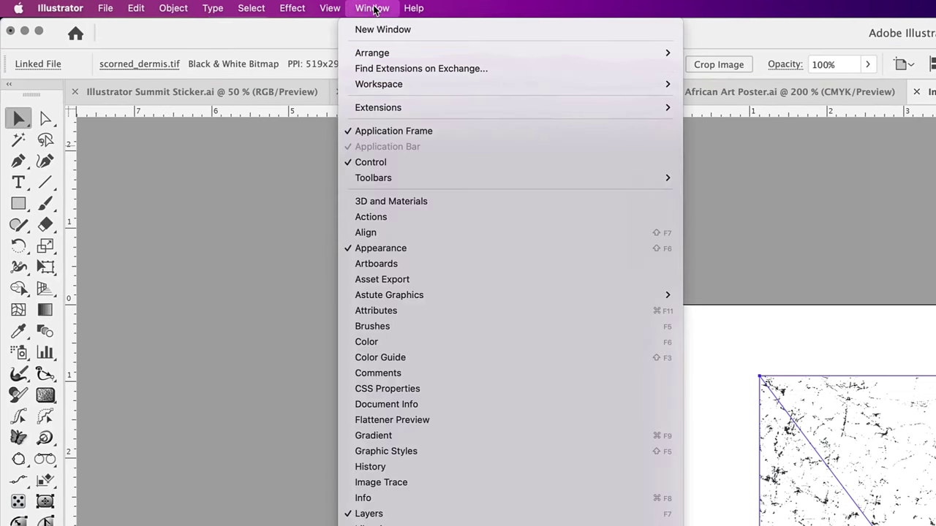
{"action": "left_click", "coordinate": [167, 149]}
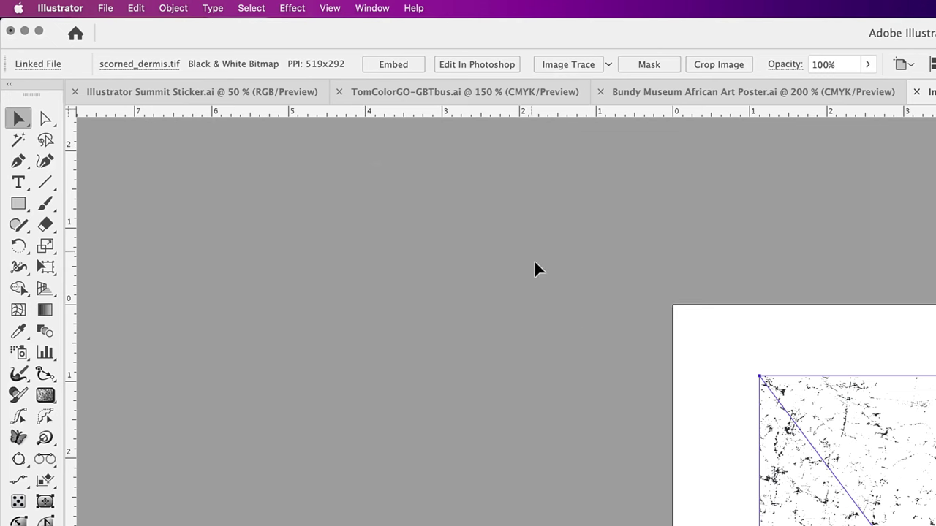
{"action": "scroll", "coordinate": [514, 332], "scroll_direction": "right", "scroll_amount": 10}
{"action": "scroll", "coordinate": [514, 333], "scroll_direction": "down", "scroll_amount": 5}
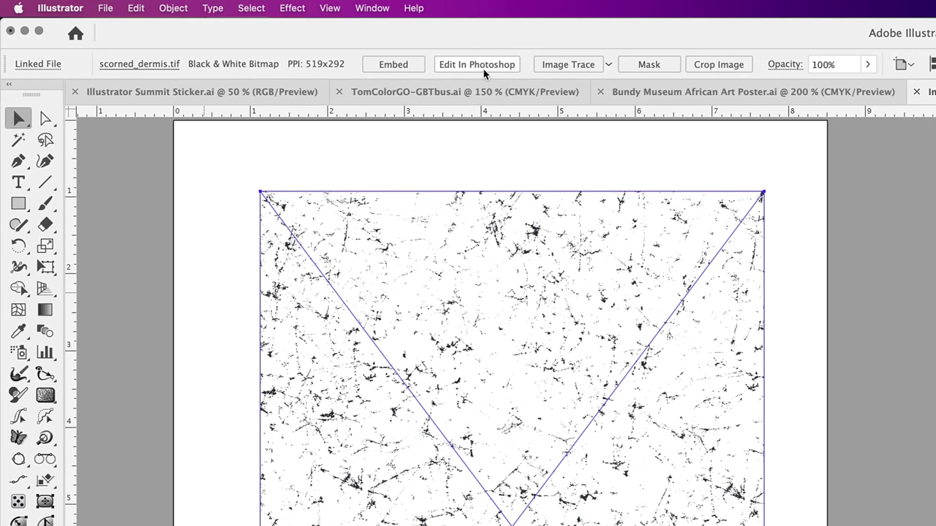
{"action": "left_click", "coordinate": [790, 299]}
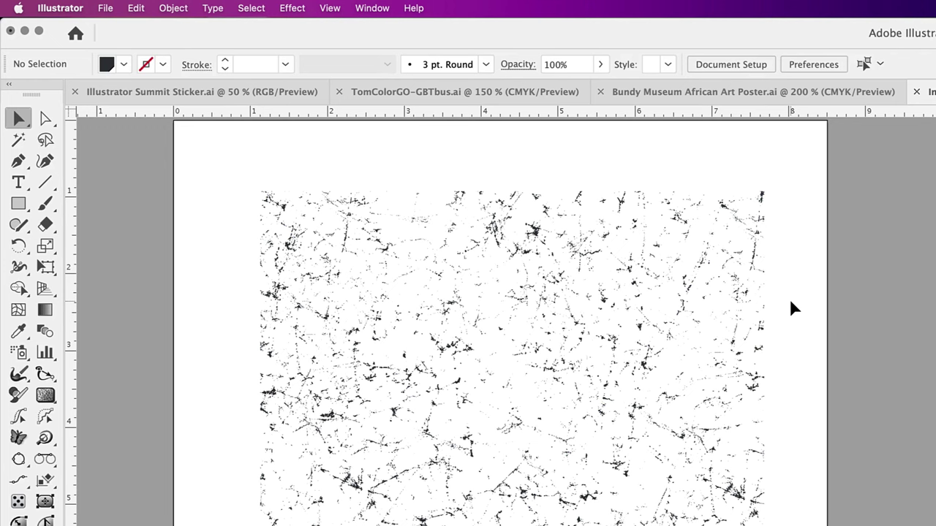
{"action": "left_click", "coordinate": [676, 384]}
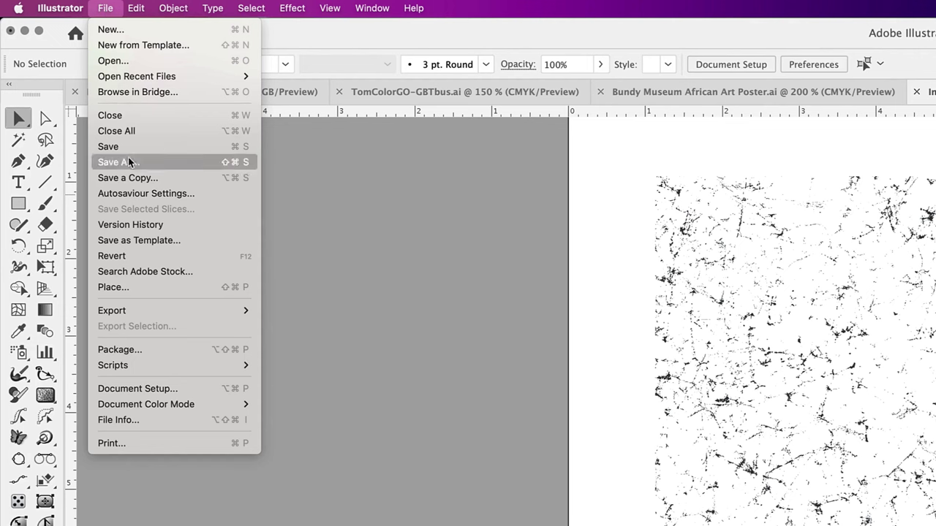
Step: Place the grayscale TIFF, move it to the right, and tint it purple
{"action": "left_click", "coordinate": [154, 293]}
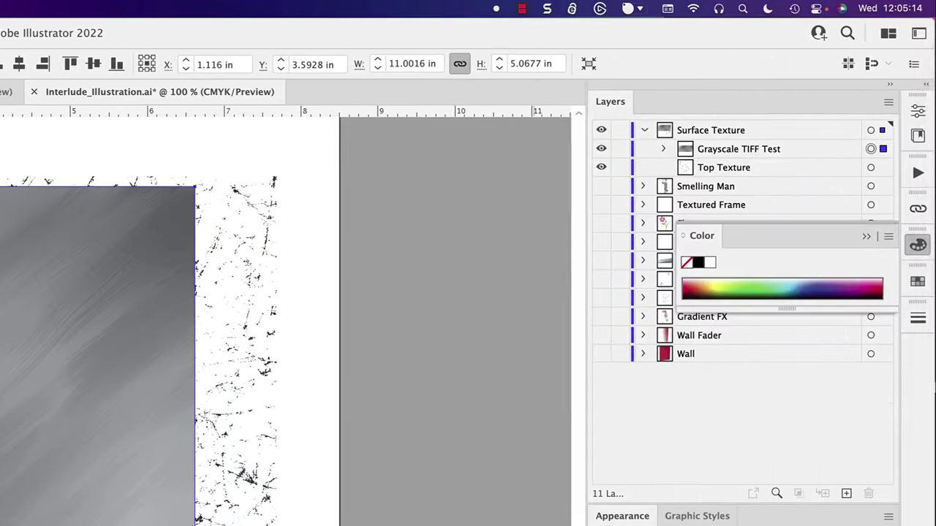
{"action": "left_click_drag", "start_coordinate": [0, 281], "coordinate": [221, 303]}
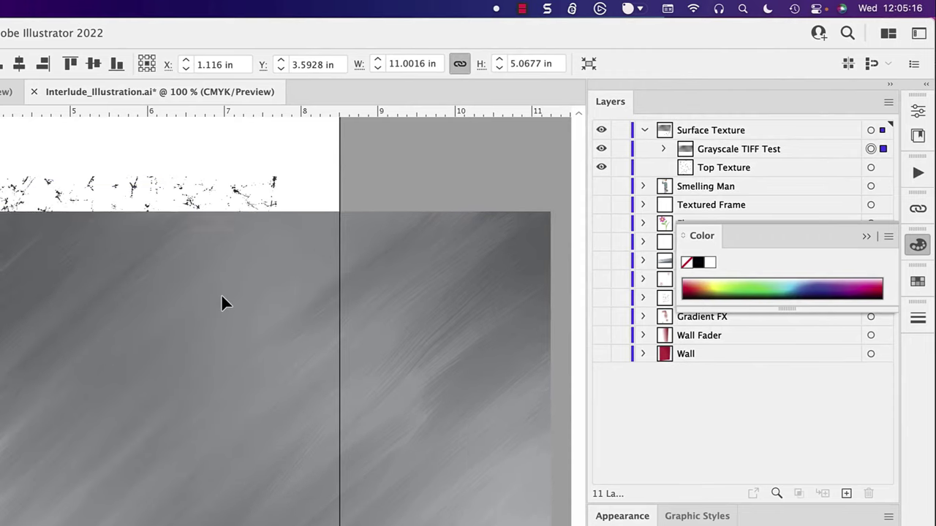
{"action": "left_click", "coordinate": [760, 285]}
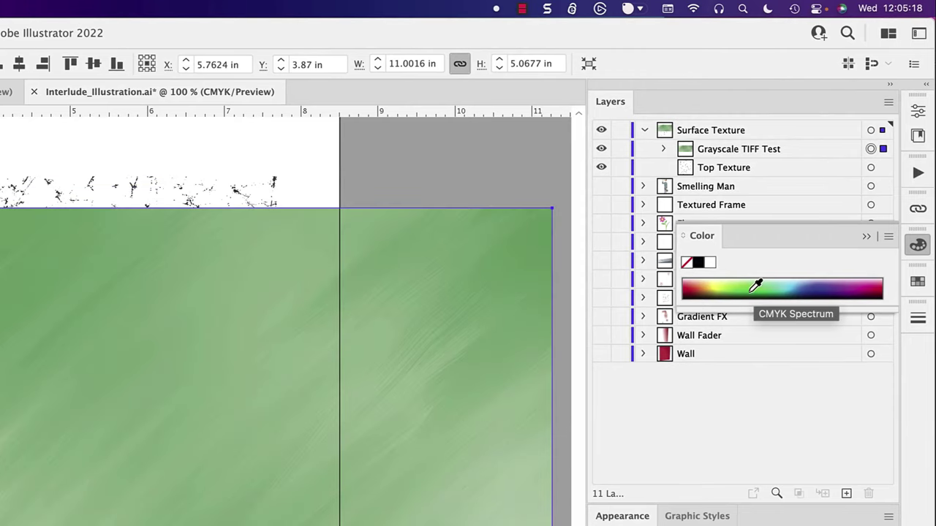
{"action": "left_click", "coordinate": [740, 282]}
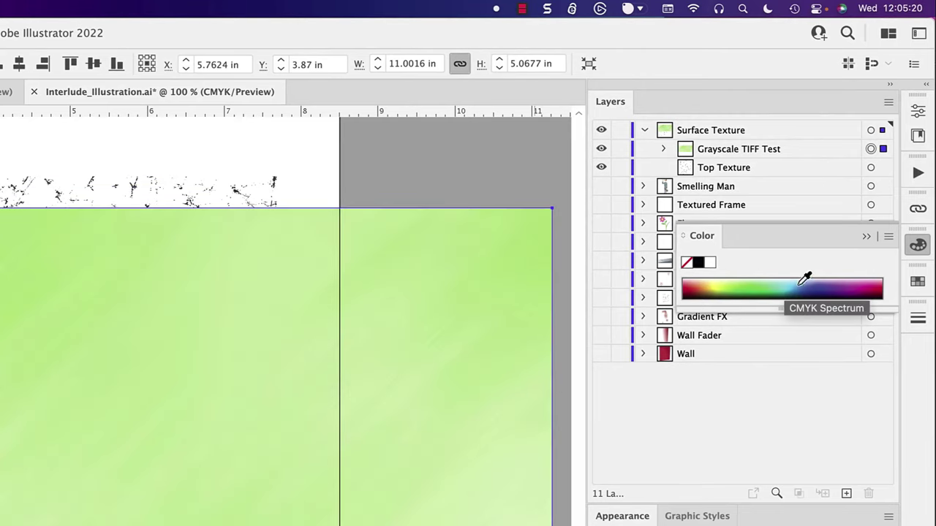
{"action": "left_click", "coordinate": [809, 285]}
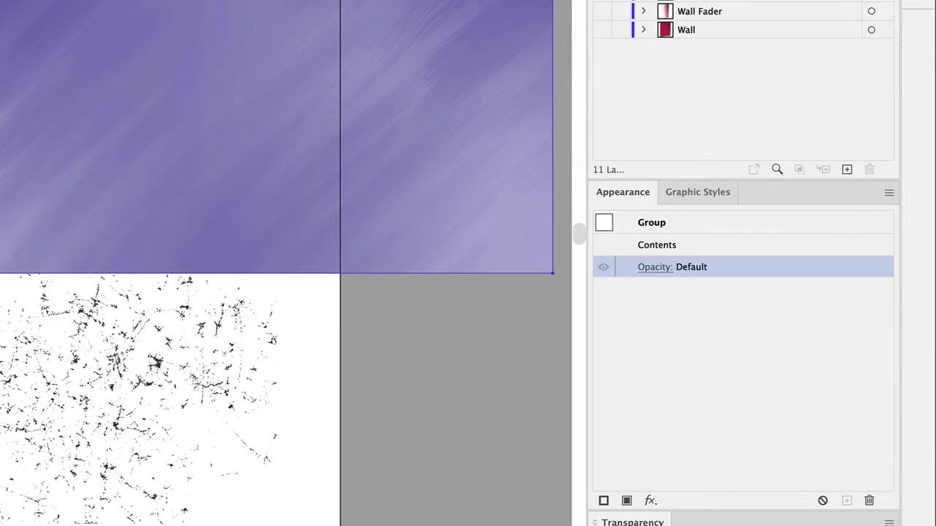
Step: Lower the purple image's opacity to 38% and move it down over the speckled texture
{"action": "left_click", "coordinate": [782, 378]}
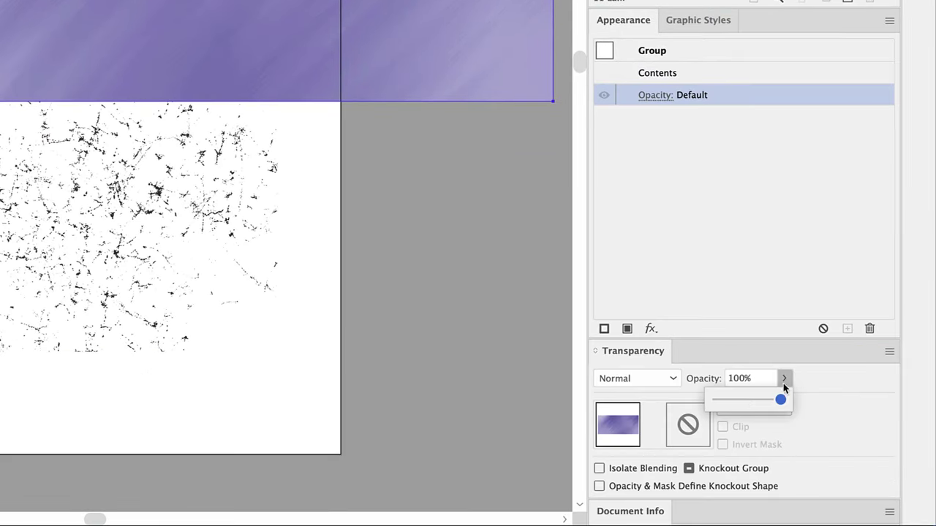
{"action": "left_click_drag", "start_coordinate": [782, 399], "coordinate": [740, 400]}
{"action": "left_click_drag", "start_coordinate": [359, 95], "coordinate": [356, 519]}
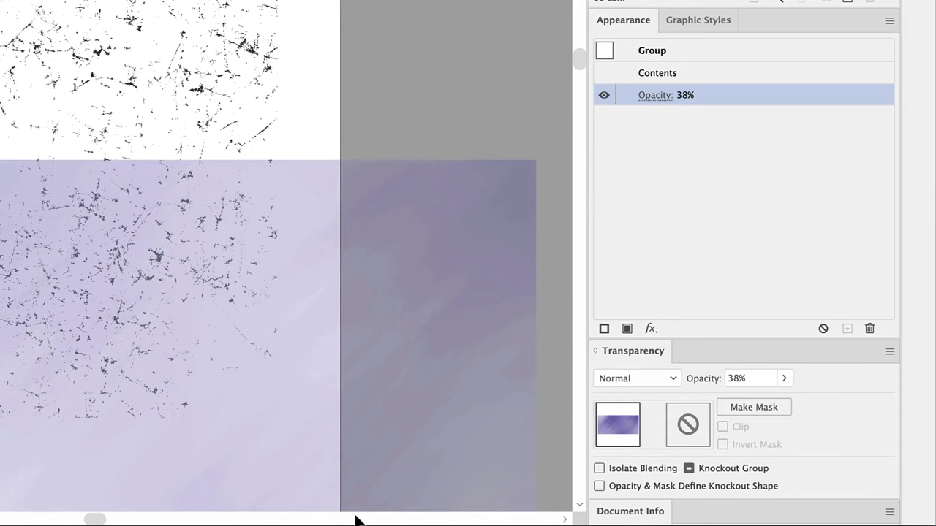